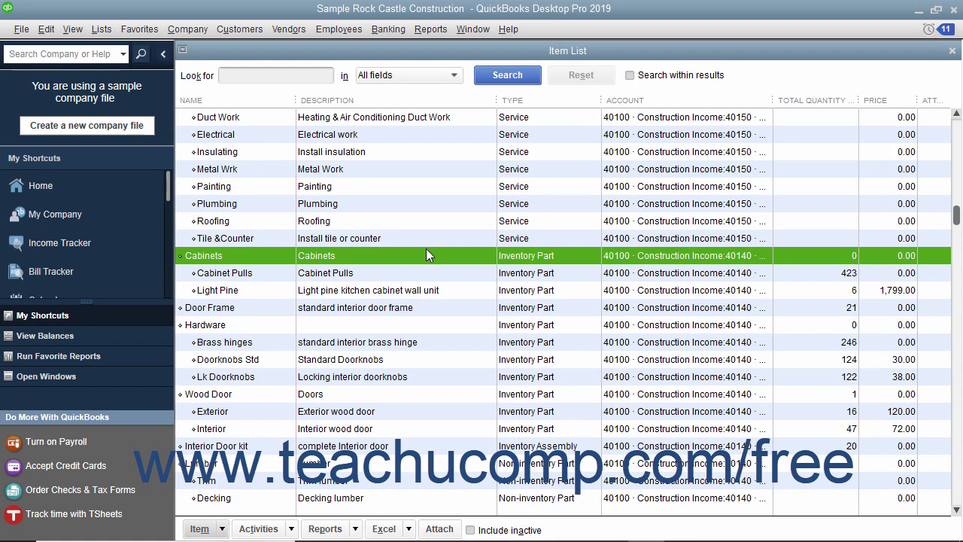
Open the Item actions menu at the bottom of the Item List.
right_click(504, 255)
left_click(217, 529)
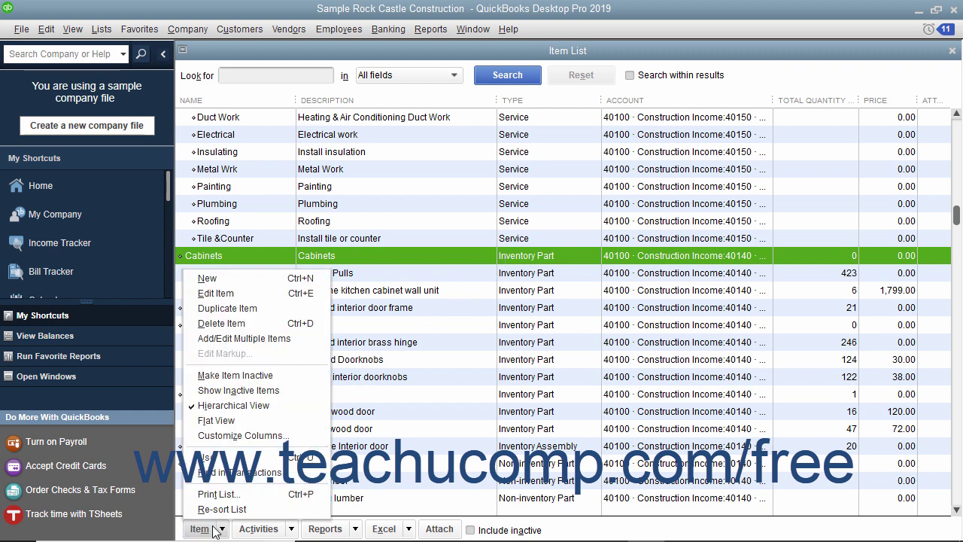
Create a new Inventory Part item with the name 'Cherry'.
left_click(239, 284)
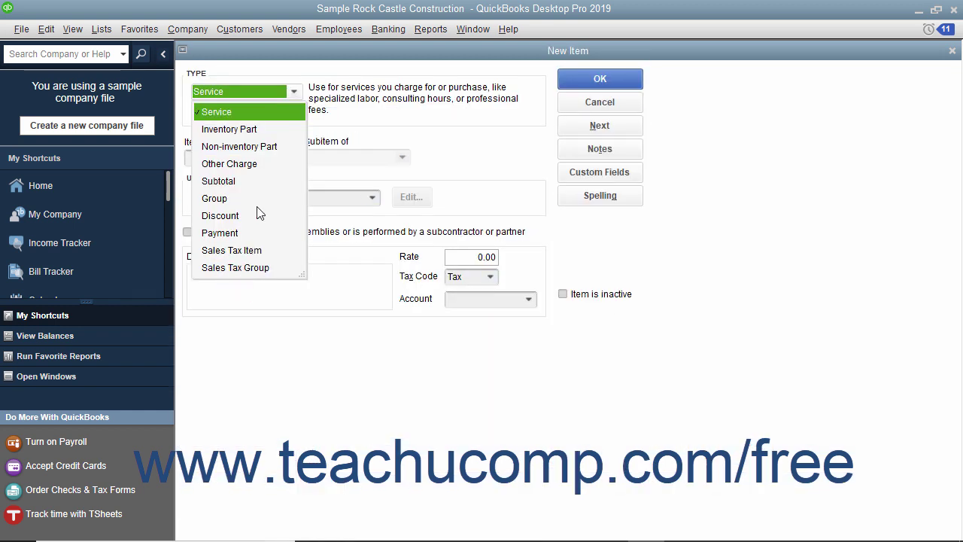
left_click(252, 130)
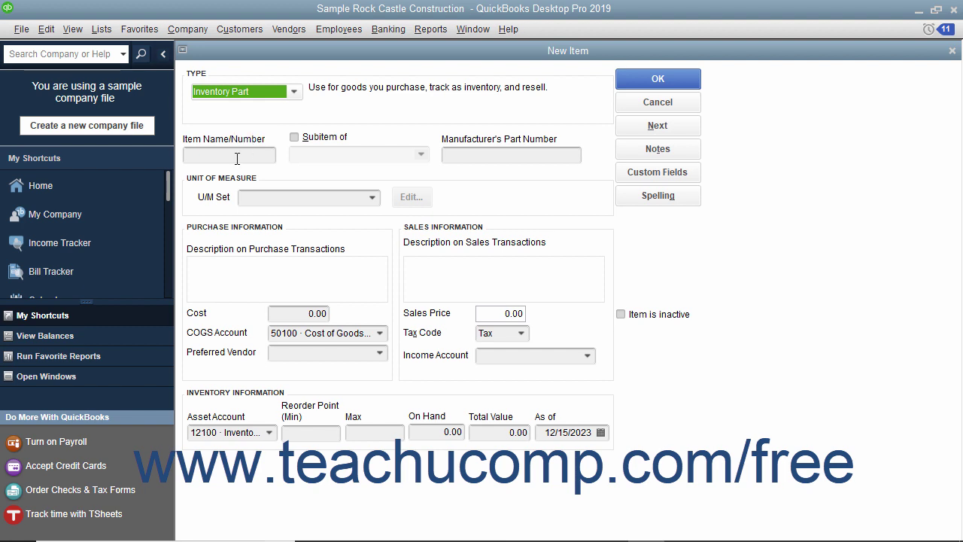
left_click(236, 156)
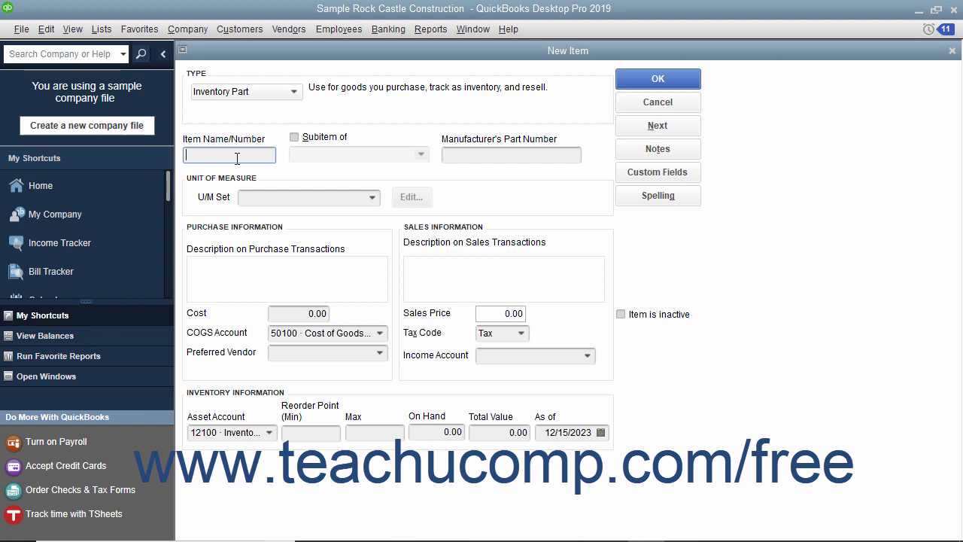
type("Cherry")
Enable 'Subitem of' and choose Cabinets as Cherry's parent item.
left_click(294, 137)
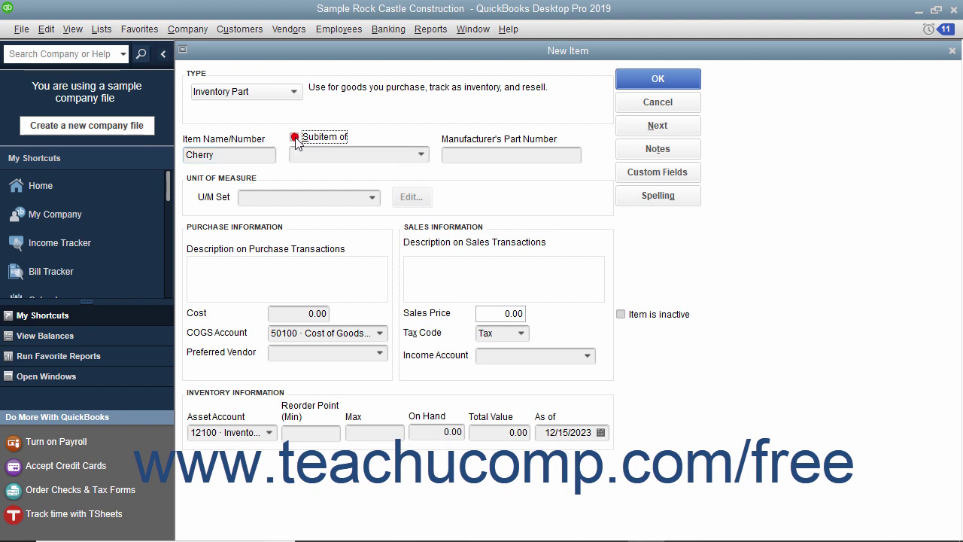
left_click(421, 156)
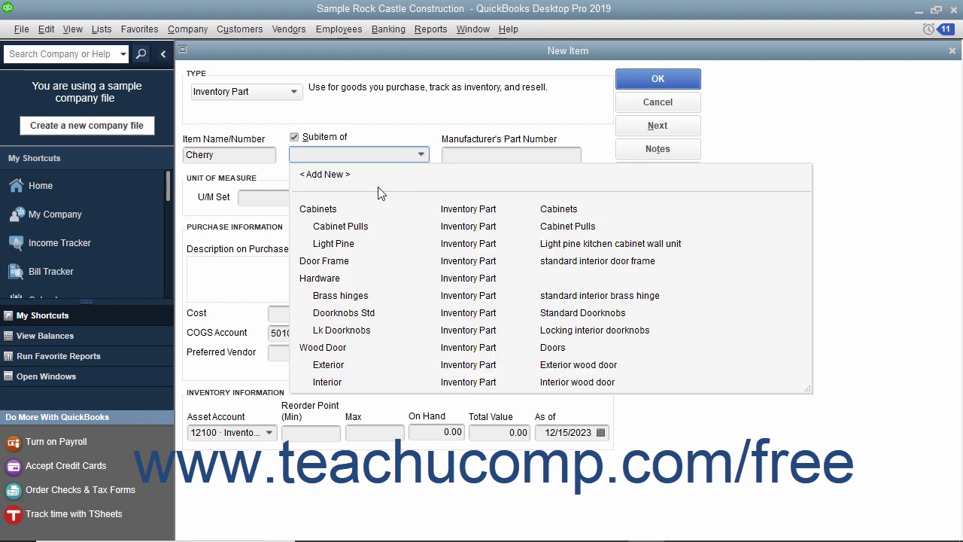
left_click(354, 209)
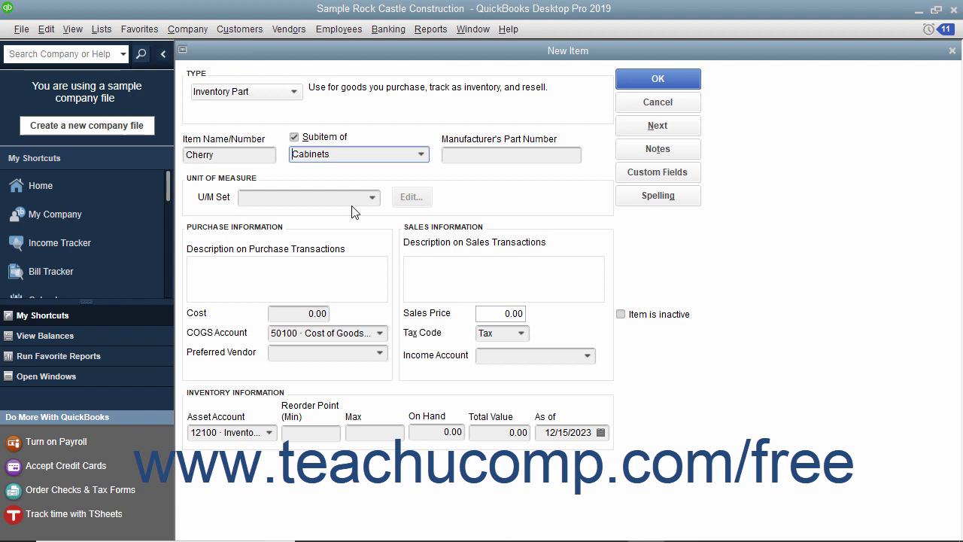
left_click(456, 152)
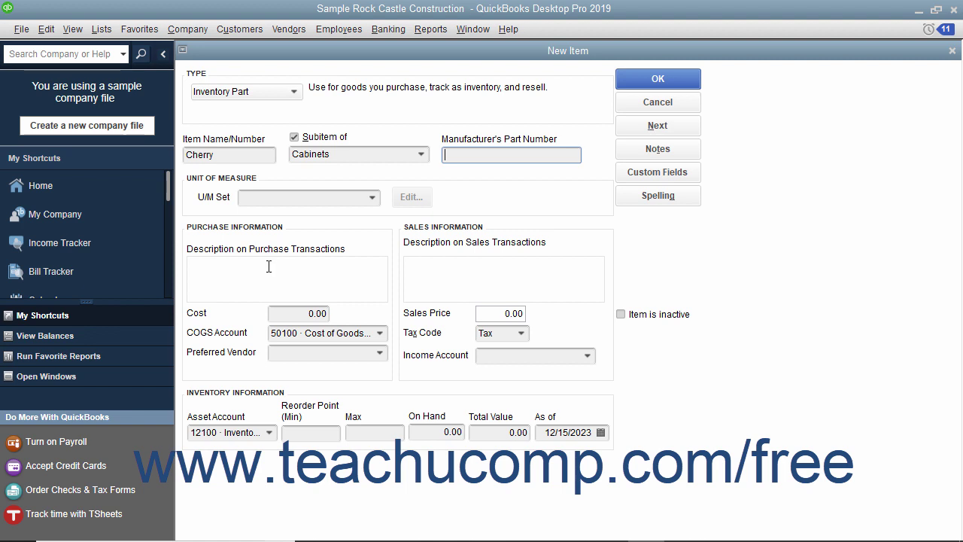
Enter purchase description 'Cherry Wood Cabinets, Part #34567' and cost 1200.
left_click(269, 266)
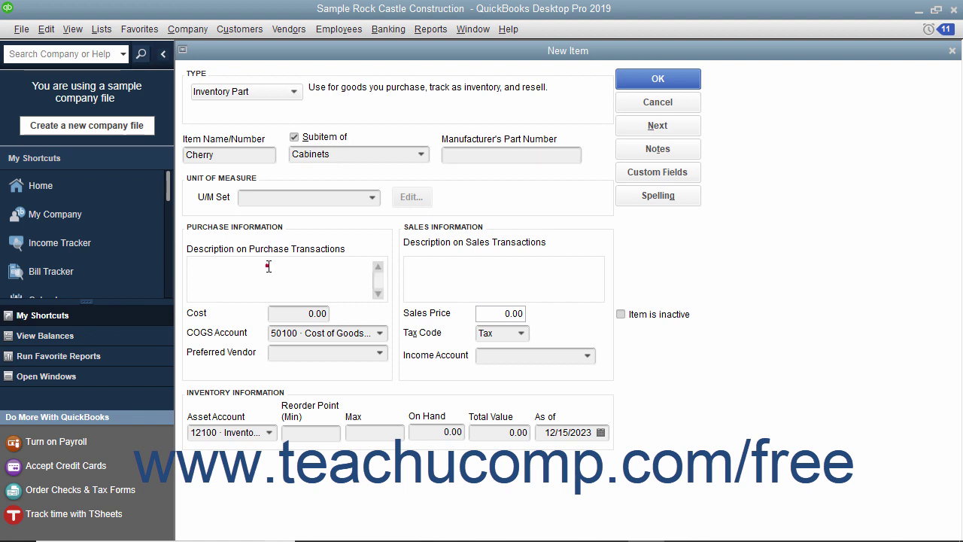
type("Cherry Wood Cabinets, Part #34567")
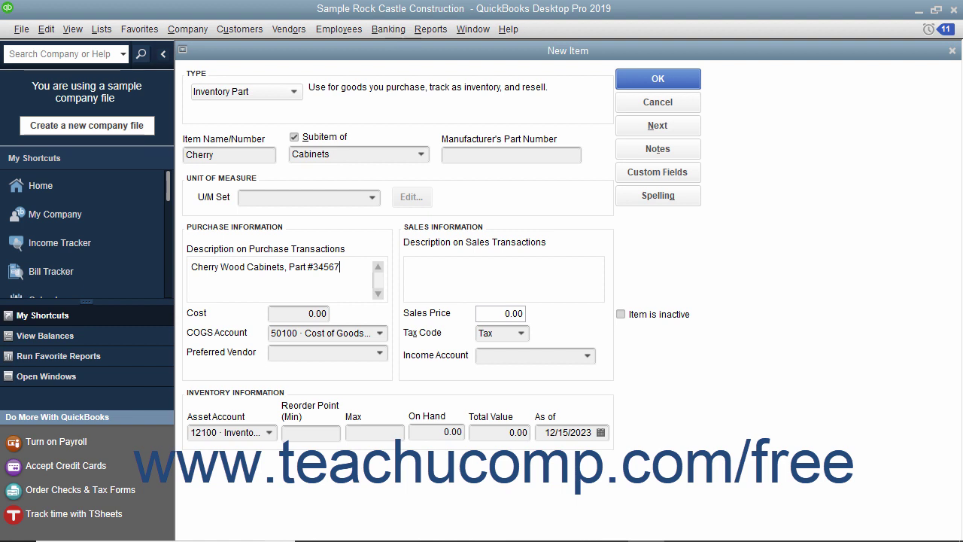
left_click(286, 313)
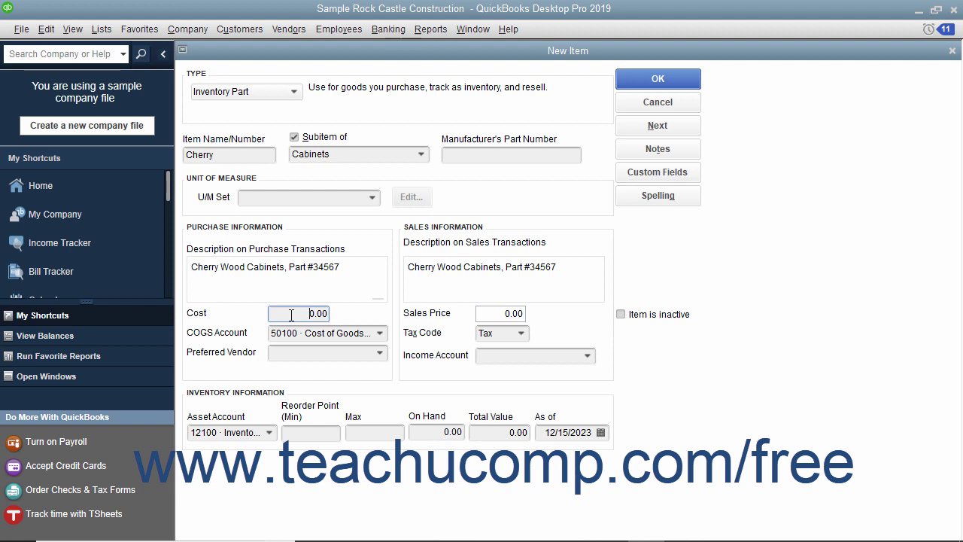
left_click_drag(291, 314, 328, 314)
type("1200")
Keep Cost of Goods Sold as the COGS account and set preferred vendor Perry Windows & Doors.
left_click(379, 338)
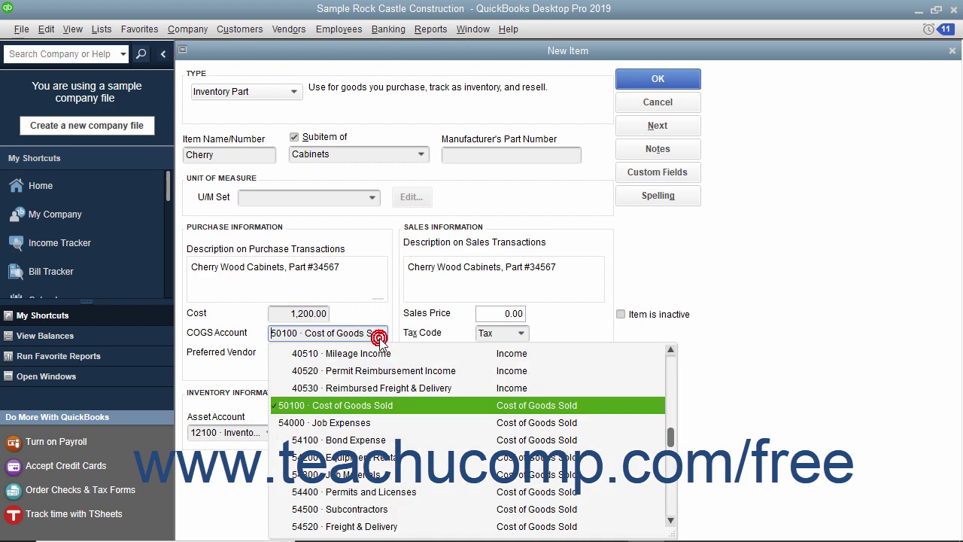
left_click(377, 407)
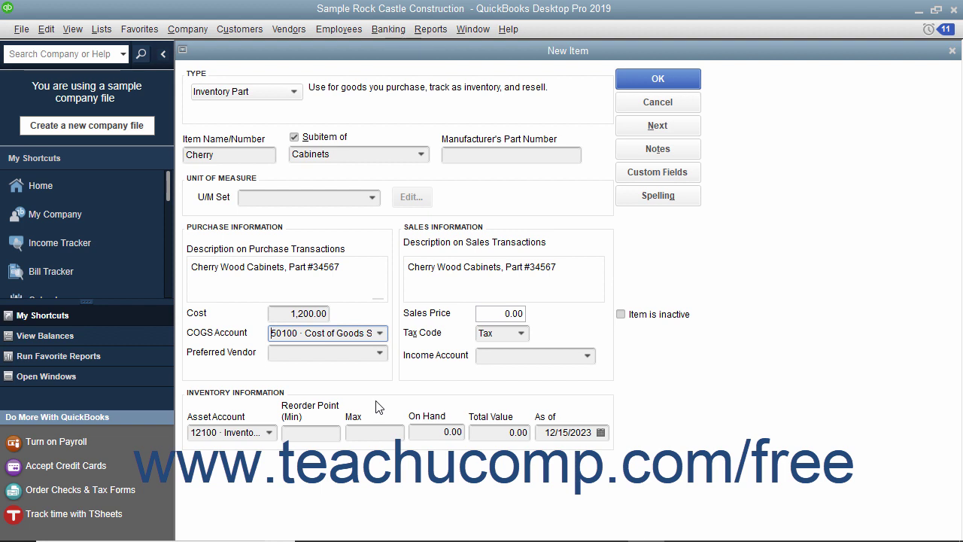
left_click(380, 353)
scroll(367, 481, "down", 5)
left_click(331, 493)
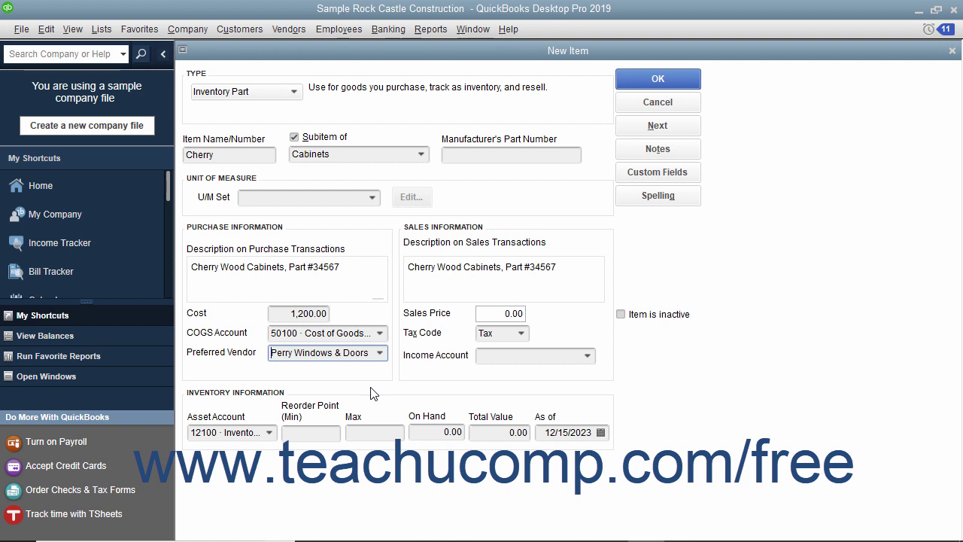
left_click(457, 231)
Trim the sales description to 'Cherry Wood Cabinets' and set sales price 1499.99.
left_click(463, 267)
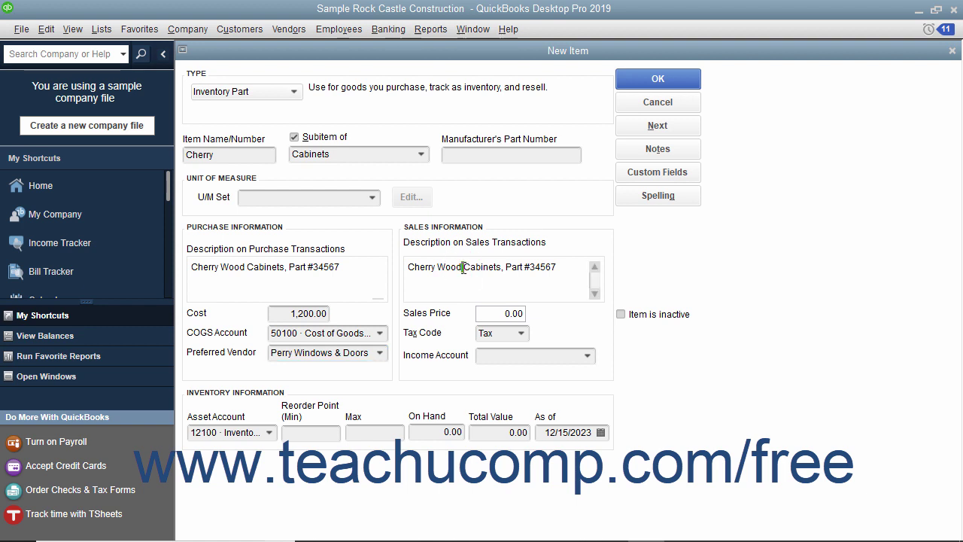
left_click_drag(501, 267, 584, 271)
key("Delete")
left_click(495, 315)
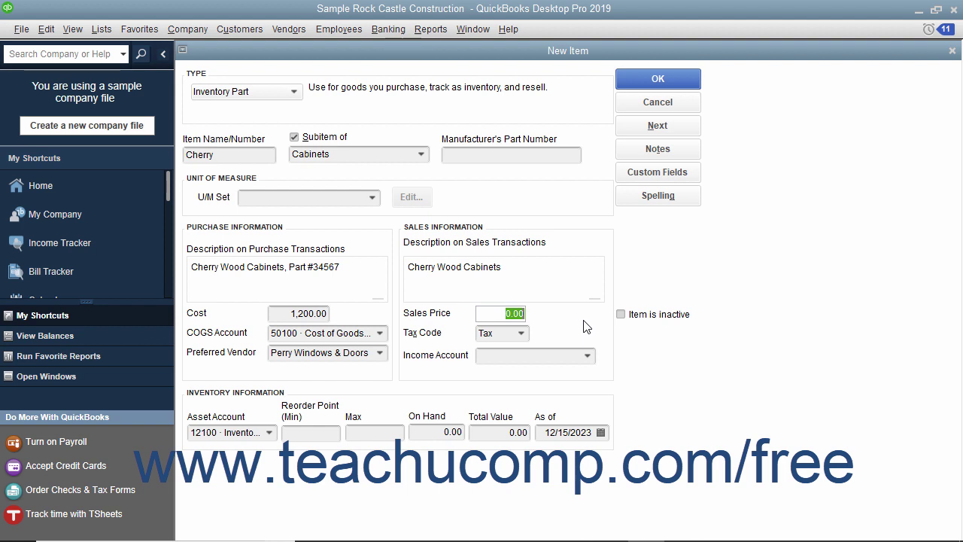
type("1499.99")
Keep the Tax code and choose 40100 Construction Income as the income account.
left_click(521, 333)
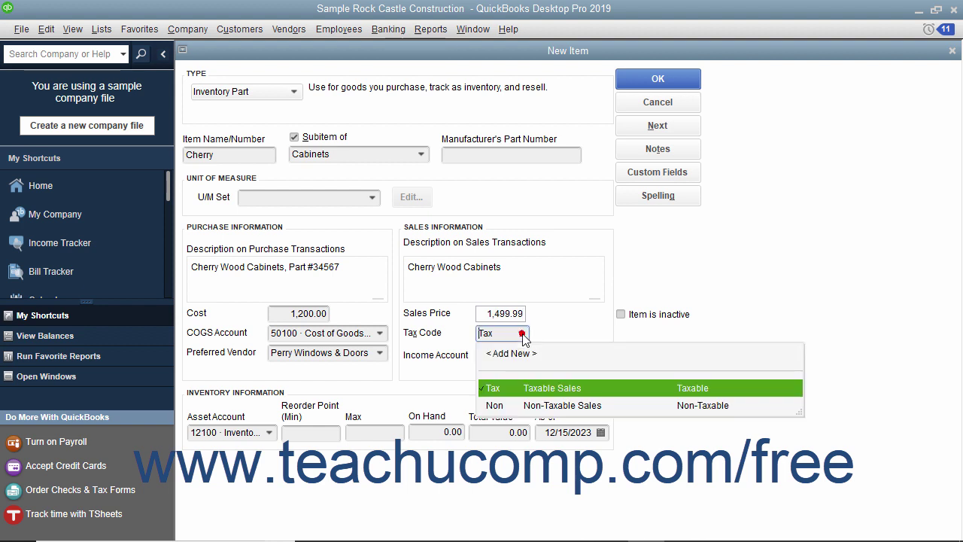
left_click(514, 387)
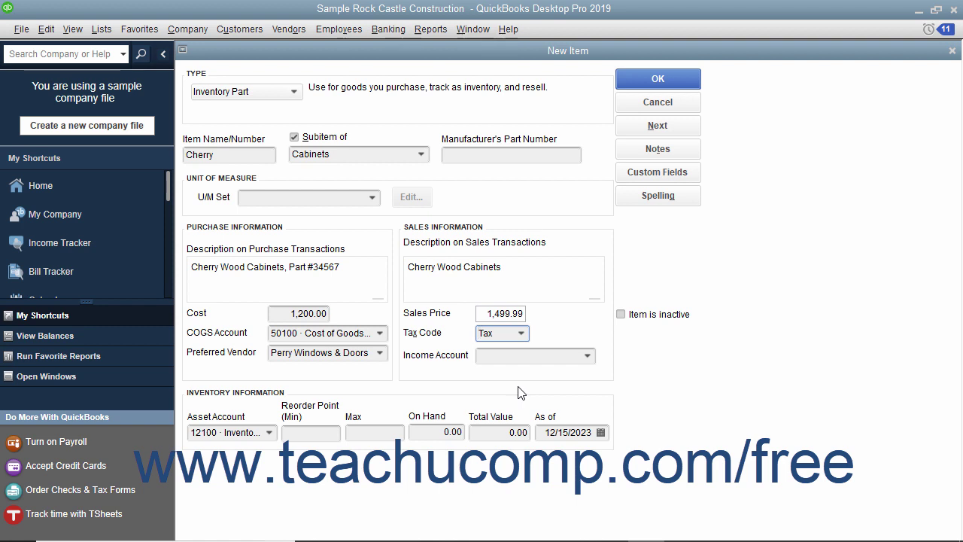
left_click(587, 356)
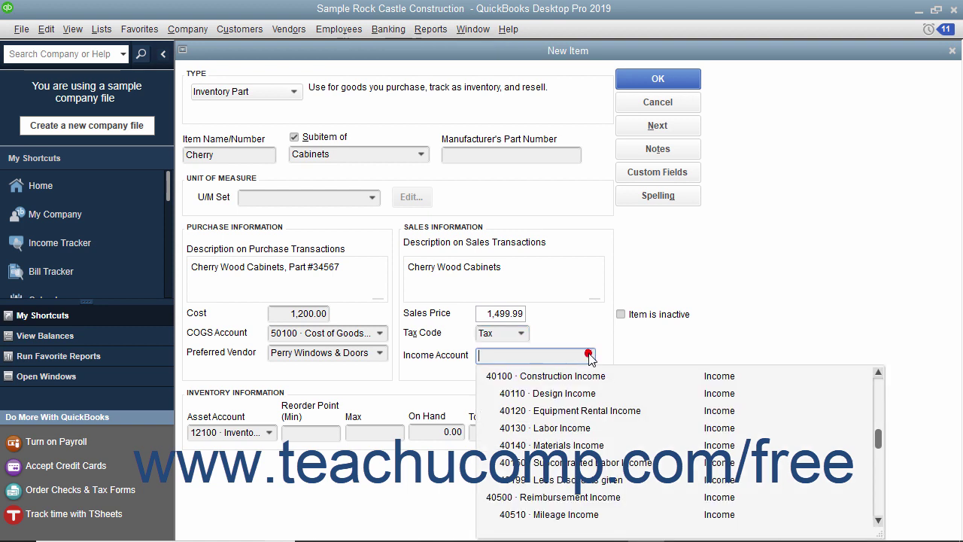
left_click(581, 444)
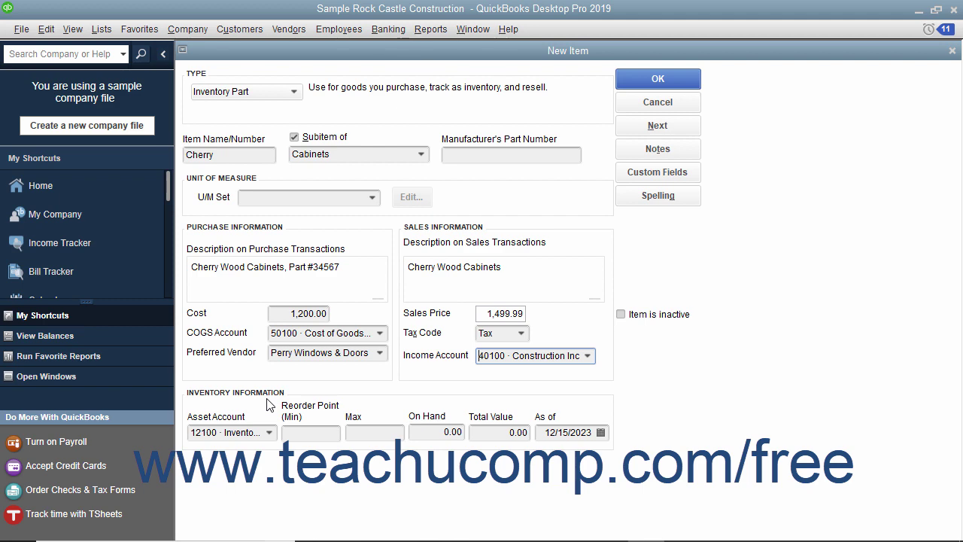
Keep 12100 Inventory Asset as the asset account and set reorder point 0.
left_click(268, 431)
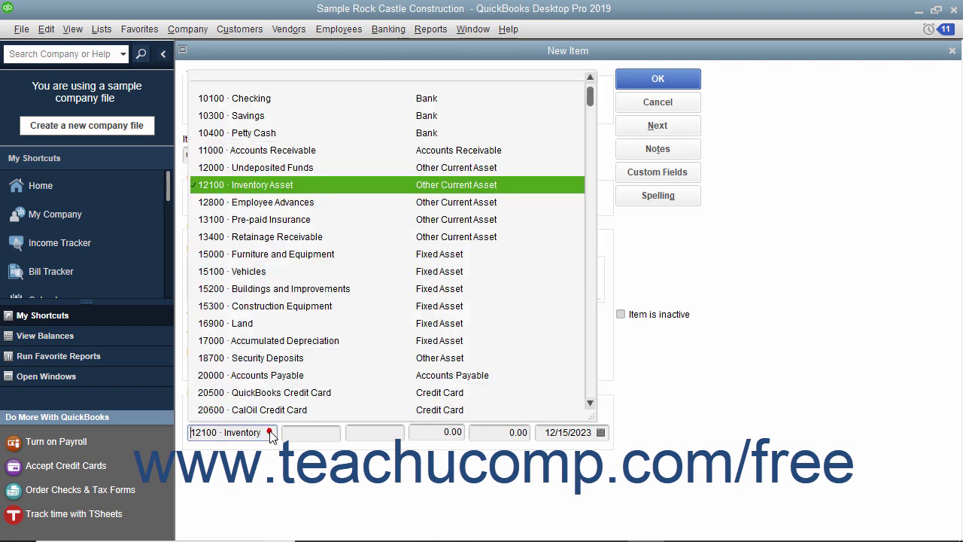
left_click(289, 185)
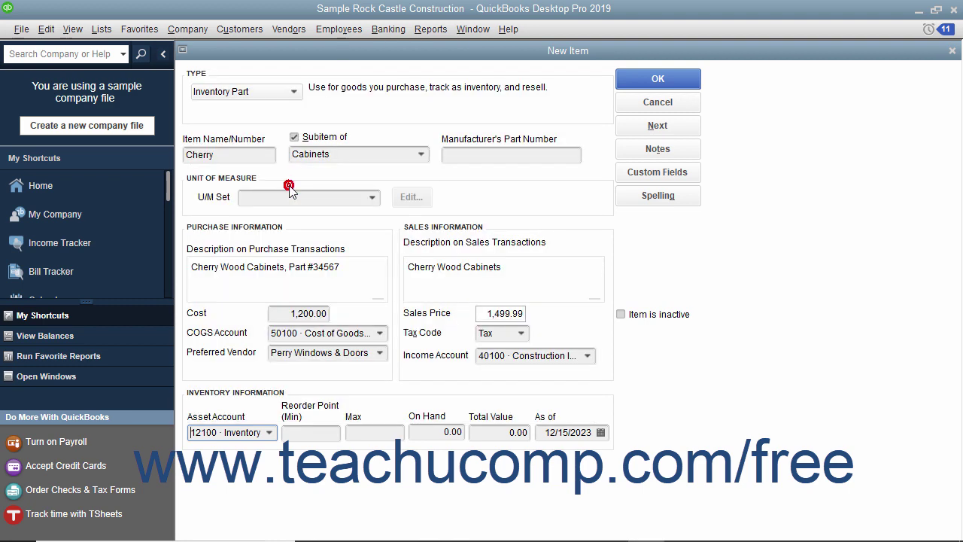
left_click(303, 437)
type("0")
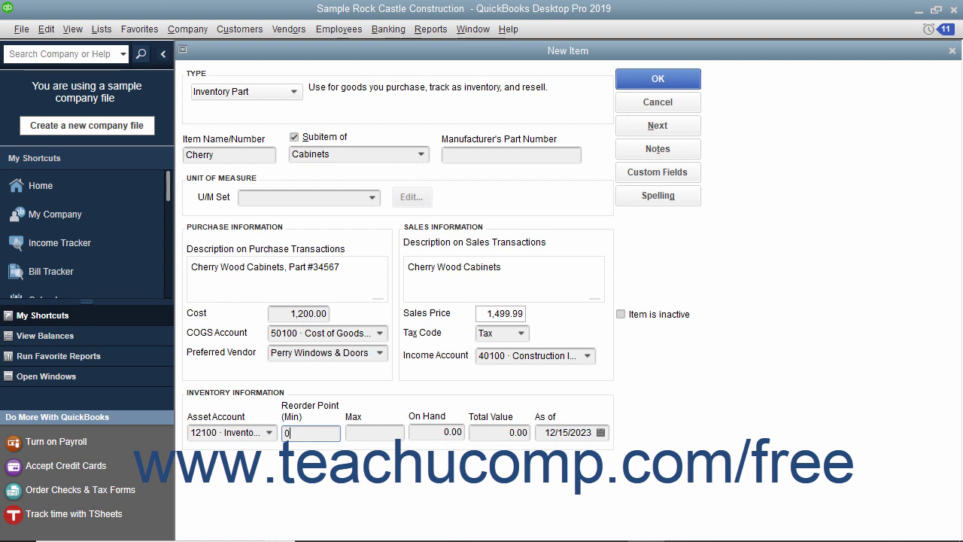
Pass through the on-hand, total value and as-of date fields, then save the Cherry item.
left_click(414, 432)
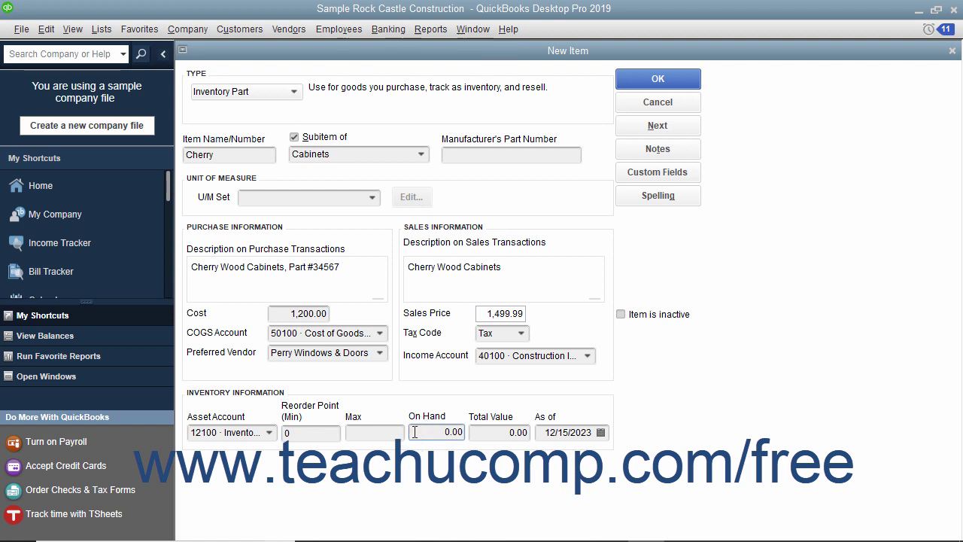
left_click(498, 432)
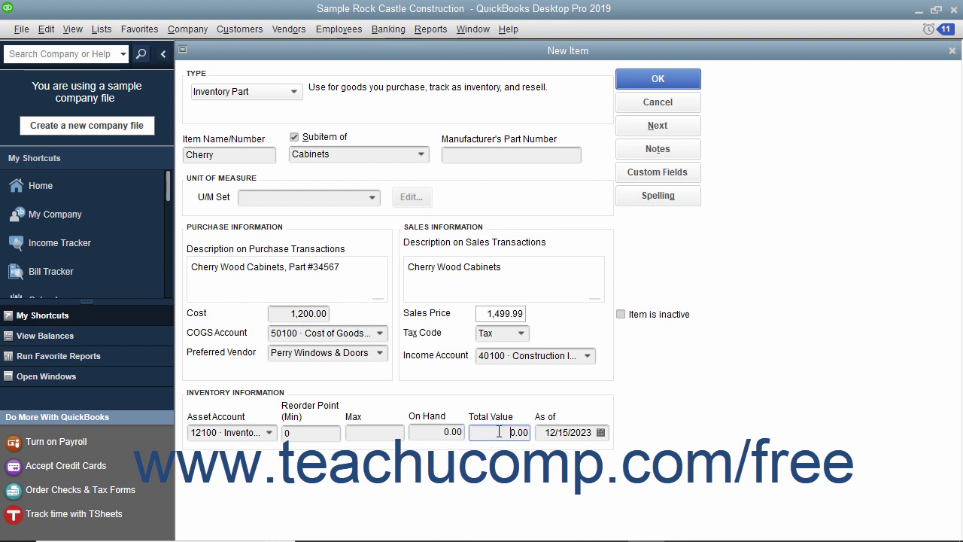
left_click(549, 434)
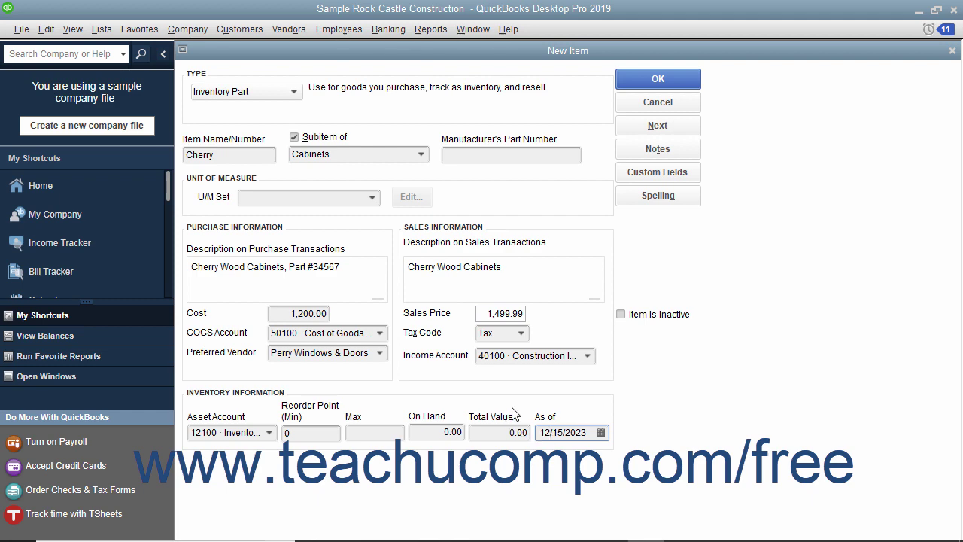
left_click(657, 79)
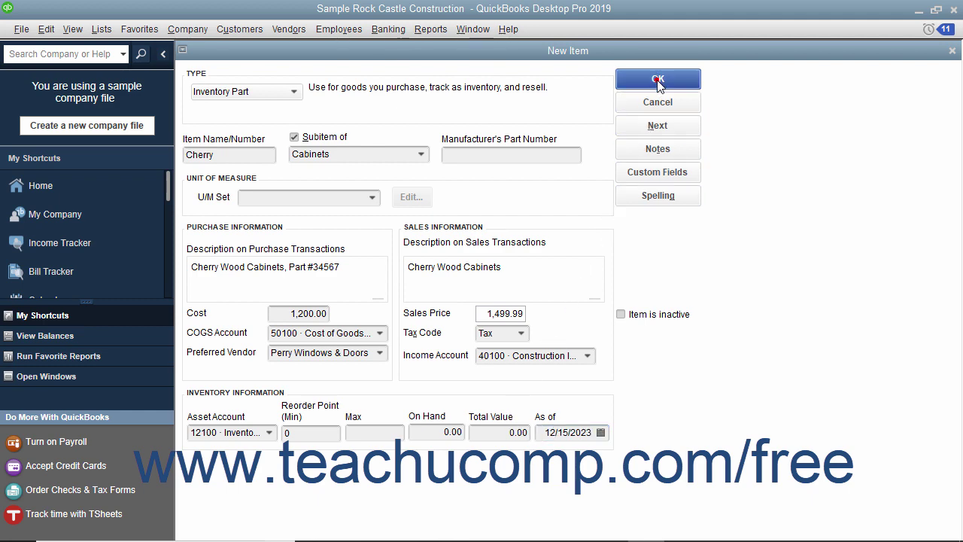